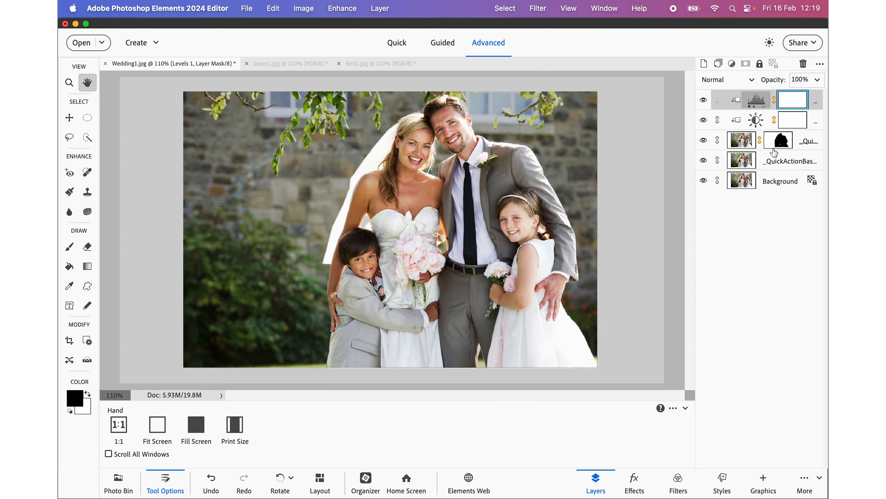
Step: Set the midtone level of the wedding photo's Levels adjustment layer to 0.81 to darken the background
left_click(754, 102)
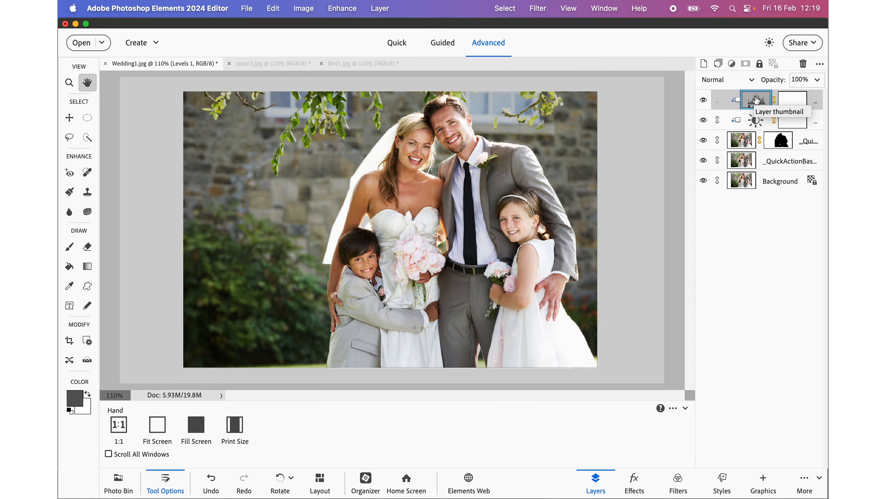
double_click(755, 101)
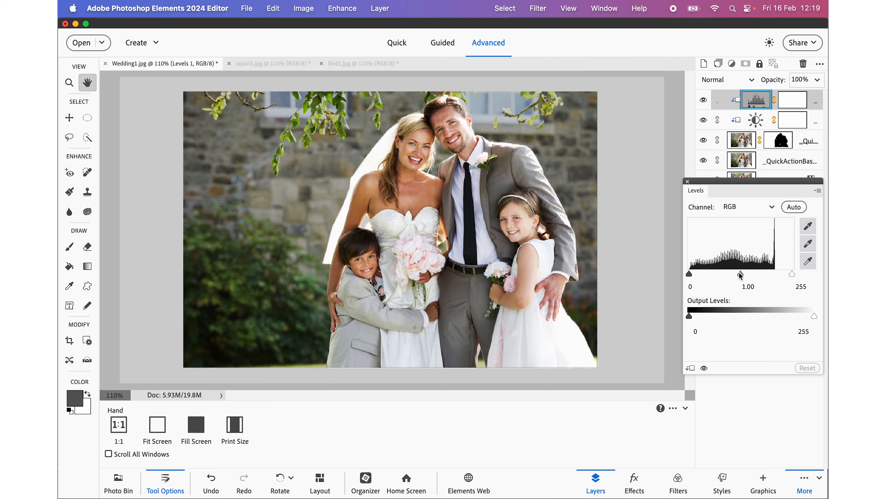
left_click_drag(742, 274, 714, 279)
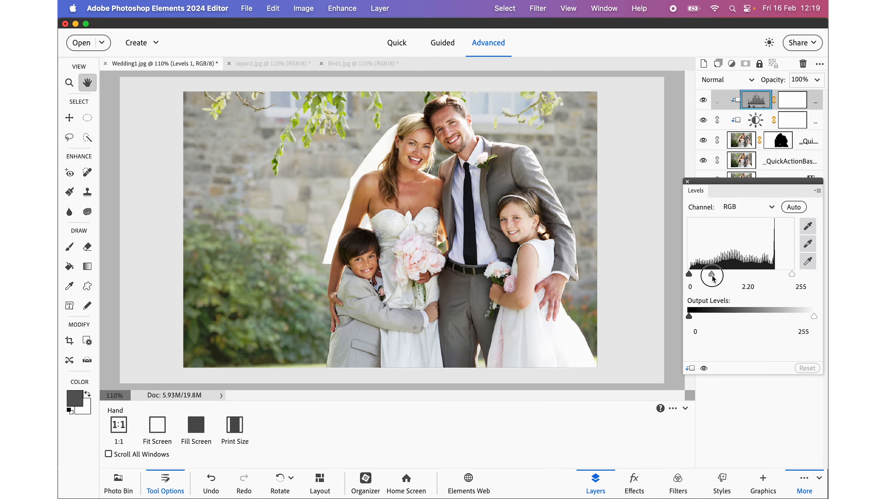
left_click_drag(713, 279, 772, 270)
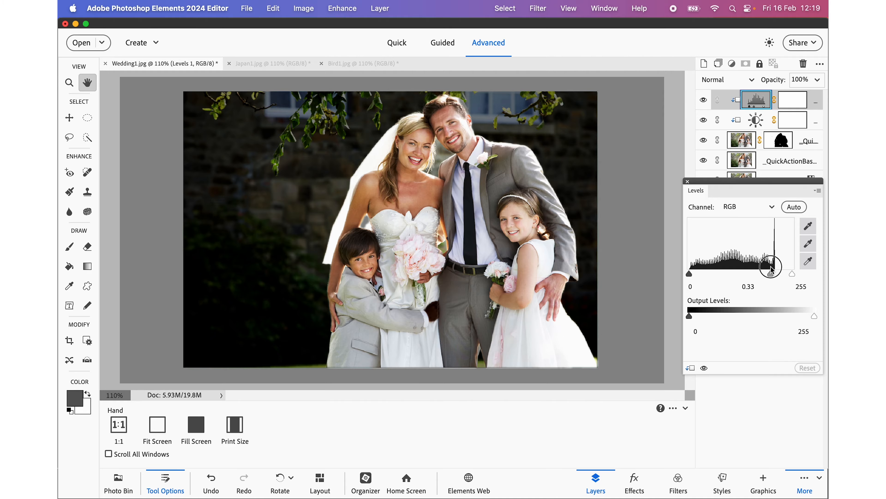
left_click_drag(772, 269, 750, 279)
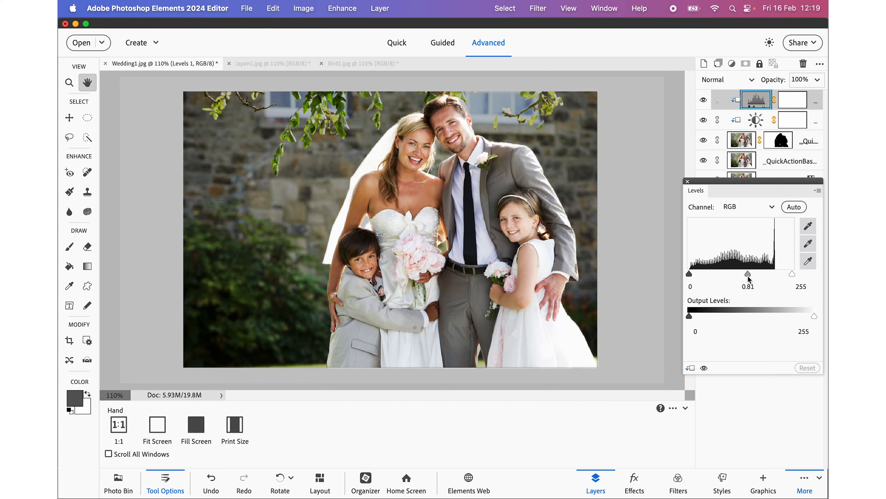
Step: Reduce the contrast of the wedding photo's Brightness/Contrast adjustment layer to -100
left_click(755, 120)
left_click(756, 120)
left_click(756, 121)
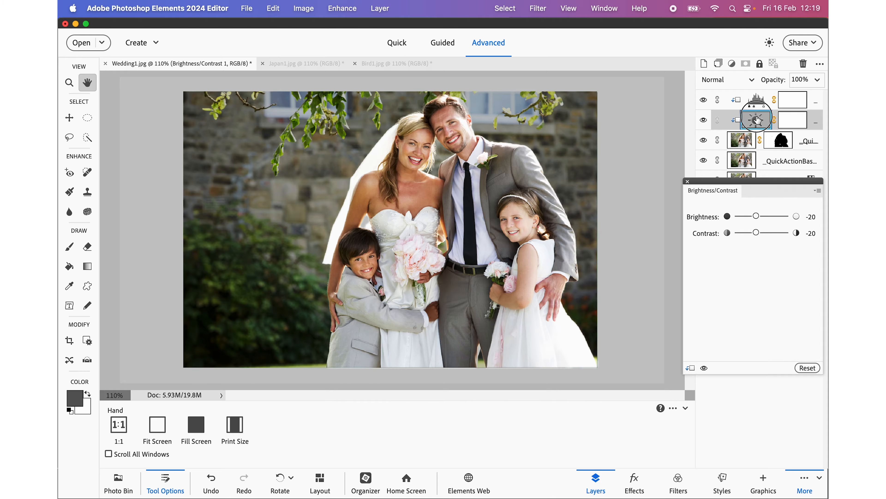
left_click(762, 121)
left_click_drag(756, 233, 719, 240)
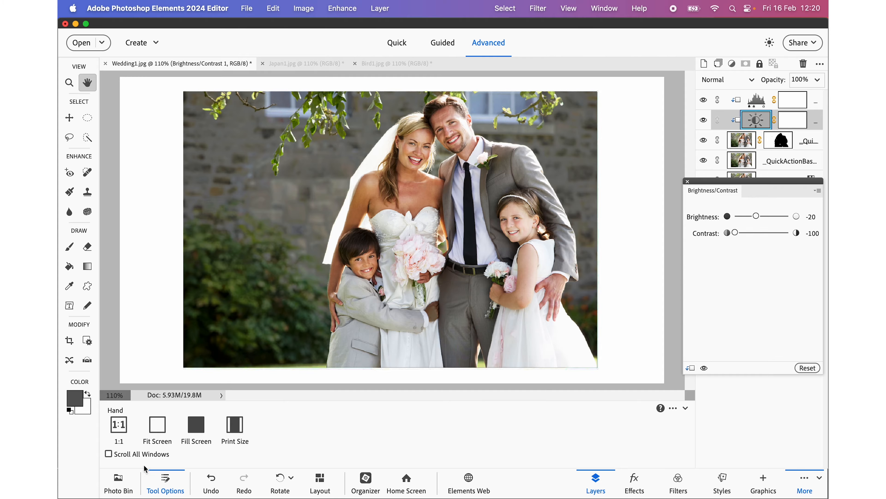
Step: Switch to Japan1.jpg, apply the Pop Subject quick action and continue with its layers in Advanced mode
left_click(119, 484)
left_click(209, 444)
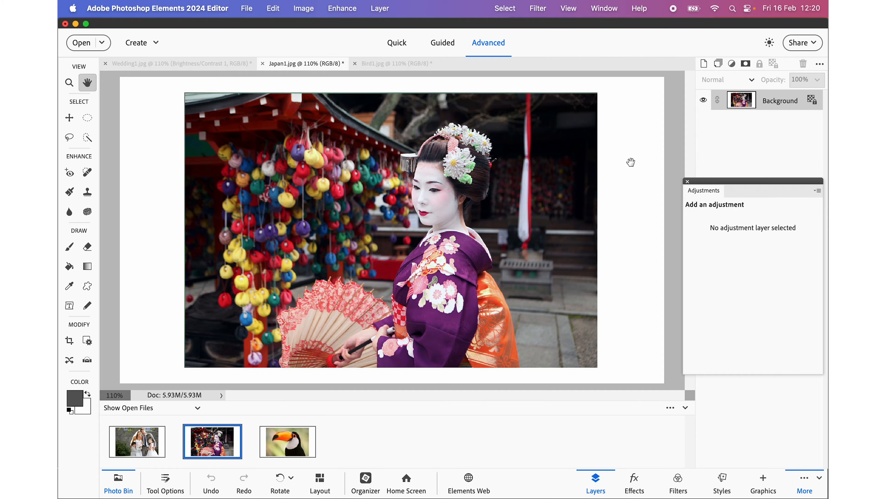
left_click(397, 42)
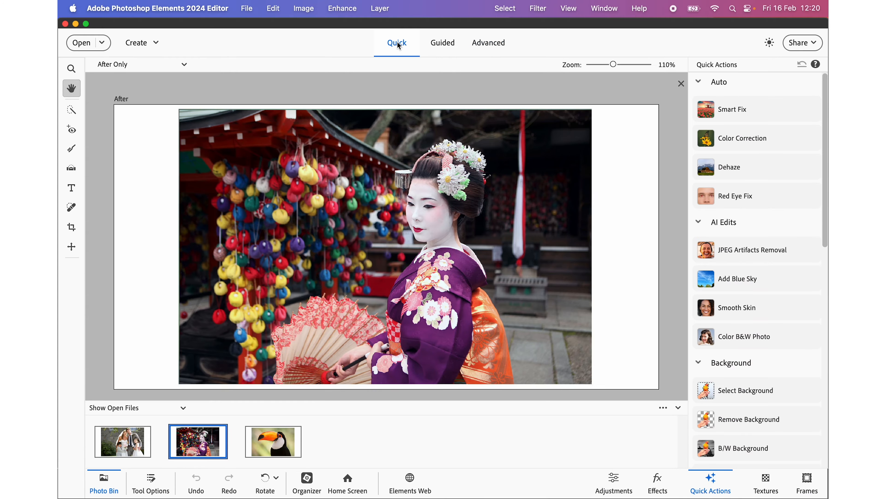
scroll(750, 269, "down", 9)
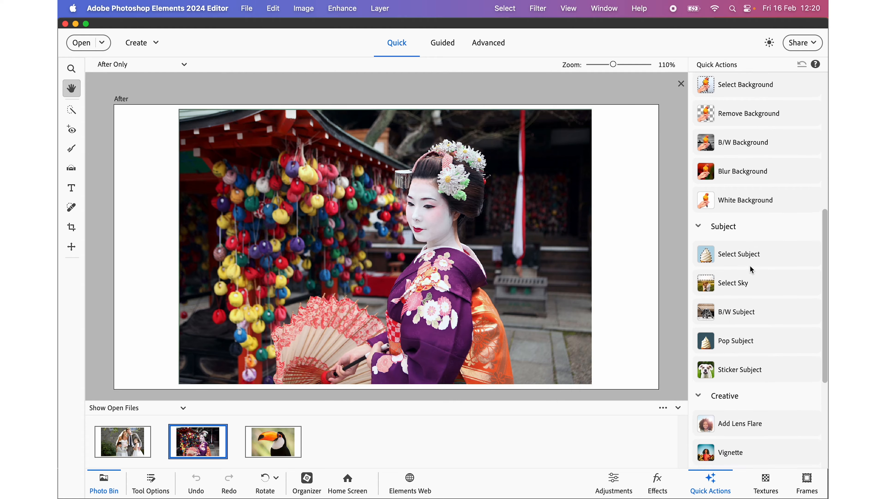
left_click(747, 345)
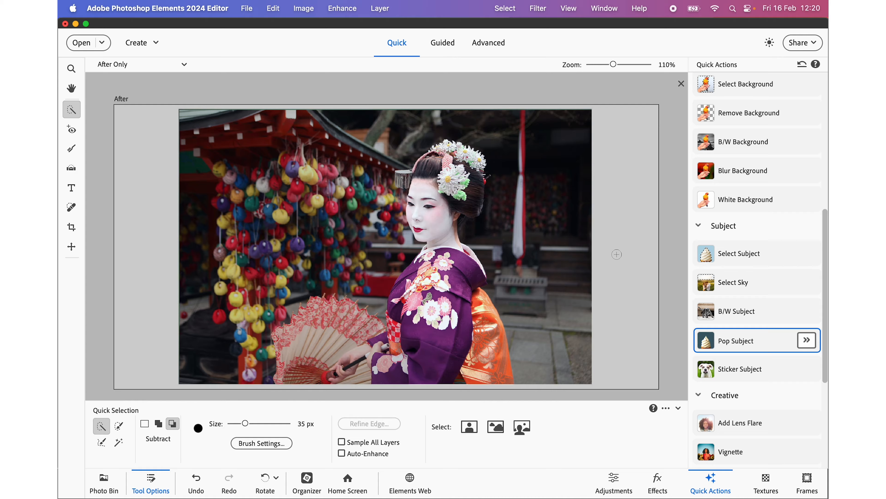
left_click(807, 342)
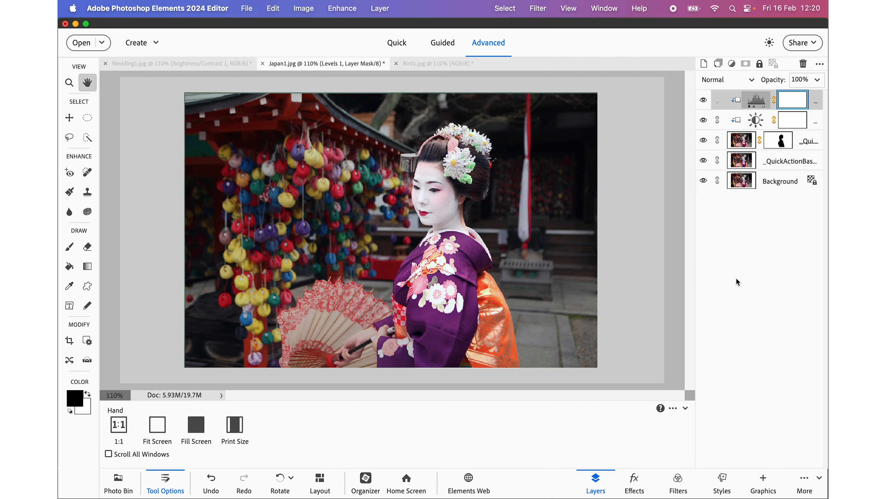
Step: Set the Levels adjustment layer's midtones to 0.60 and the Brightness/Contrast layer's contrast to -100 in Japan1.jpg
double_click(756, 100)
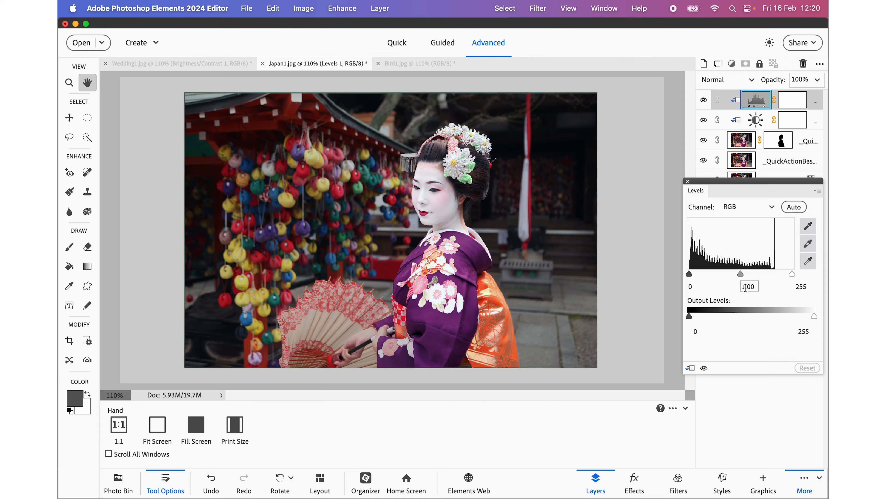
left_click_drag(741, 275, 759, 275)
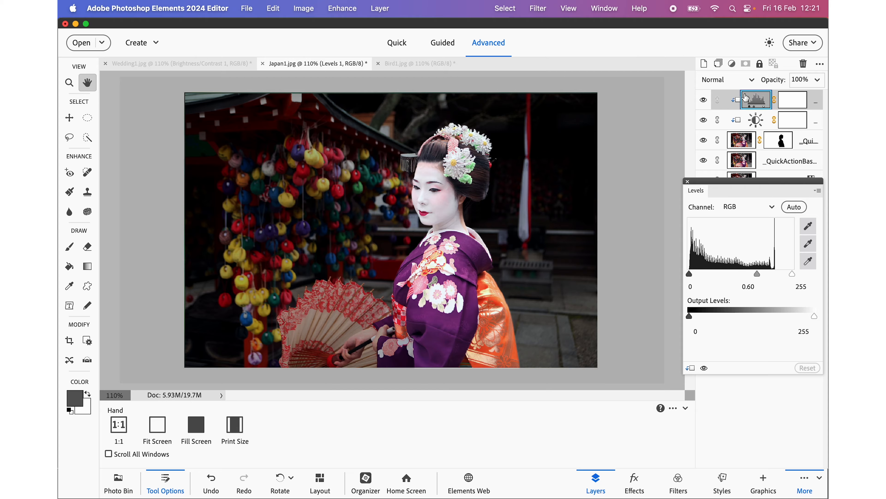
left_click(756, 122)
left_click(756, 122)
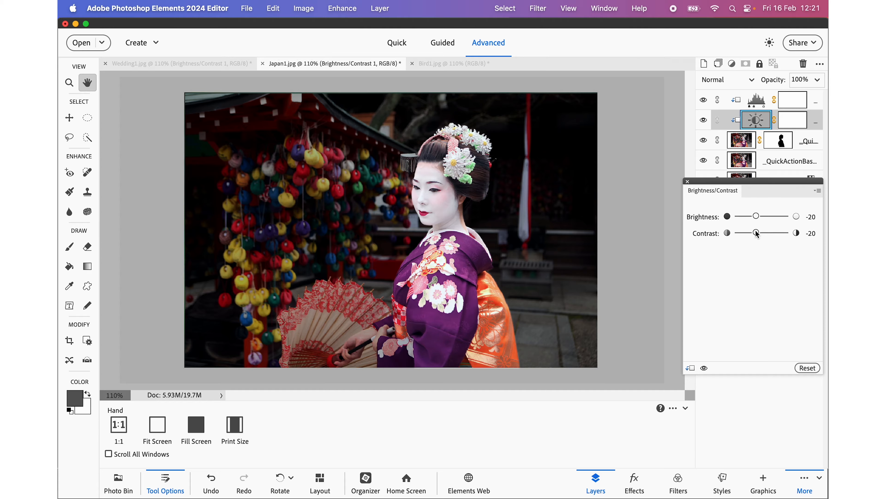
left_click_drag(757, 234, 721, 234)
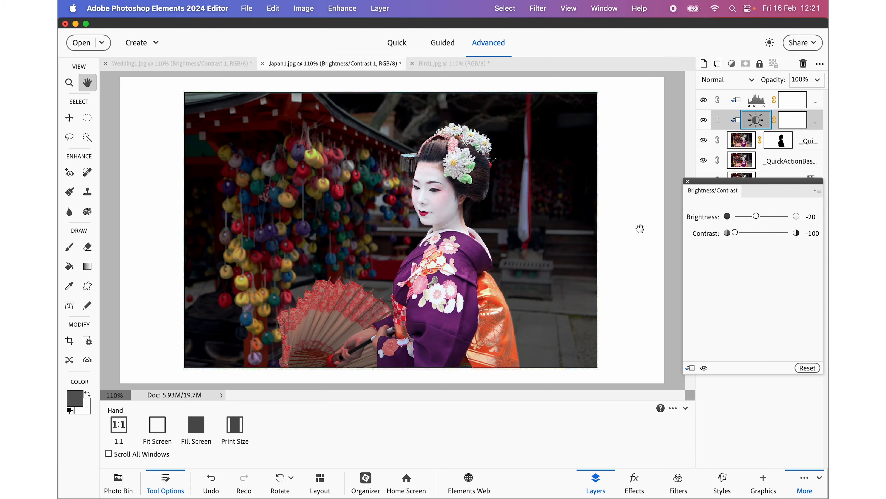
Step: Paint the fan out of the _QuickActionBaseLayer copy's layer mask with a black 175 px brush at 100% opacity
left_click(788, 143)
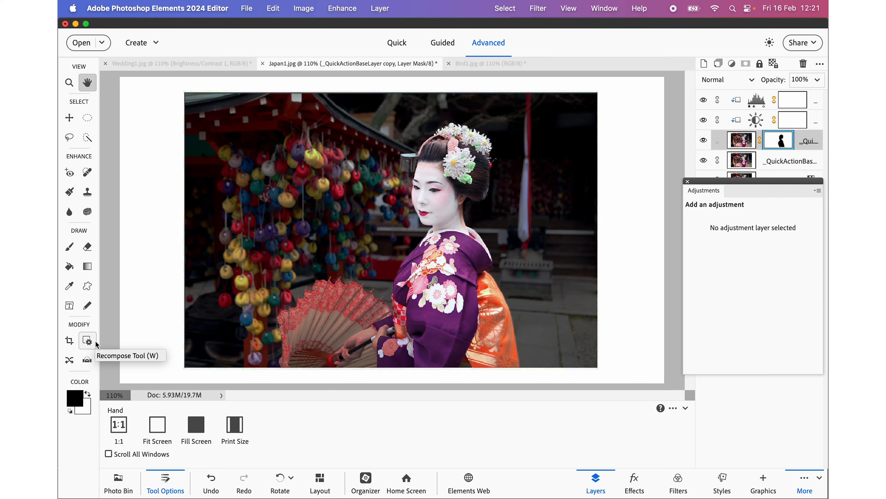
left_click(74, 250)
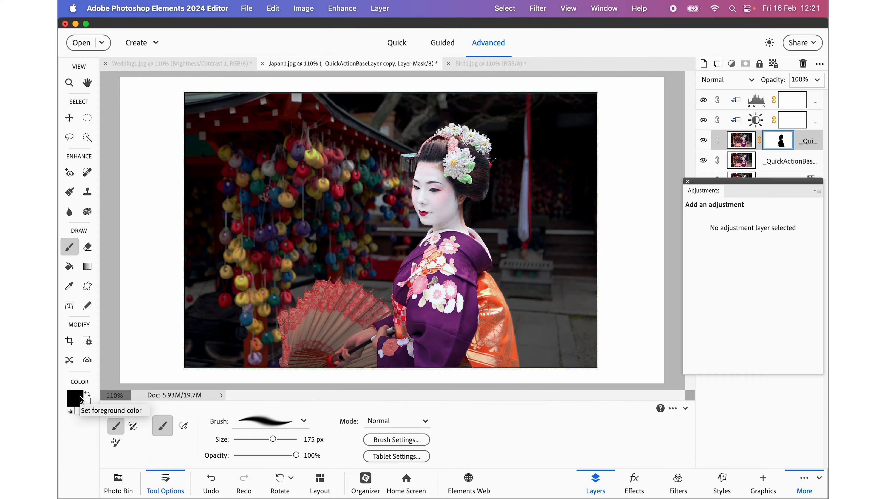
mouse_move(345, 312)
left_mouse_down()
mouse_move(316, 330)
mouse_move(332, 307)
mouse_move(349, 303)
mouse_move(363, 322)
mouse_move(351, 319)
mouse_move(351, 334)
mouse_move(377, 326)
mouse_move(382, 337)
mouse_move(307, 350)
mouse_move(301, 333)
mouse_move(335, 314)
mouse_move(311, 328)
mouse_move(309, 356)
left_mouse_up()
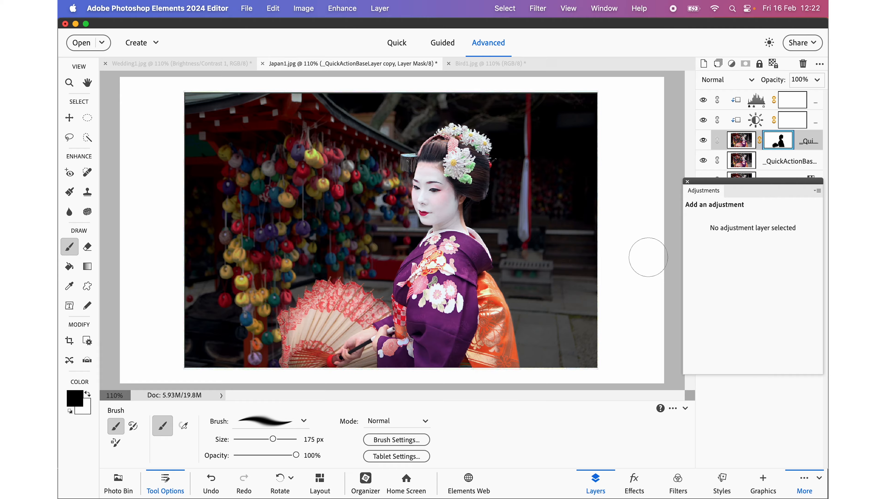
Step: Switch to Bird1.jpg, apply the Pop Subject quick action, continue in Advanced mode and dismiss the Levels settings
left_click(118, 482)
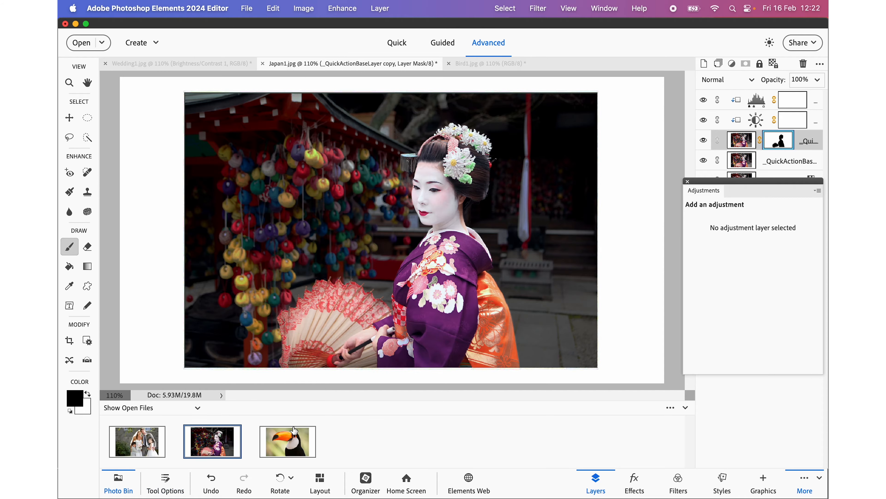
left_click(294, 440)
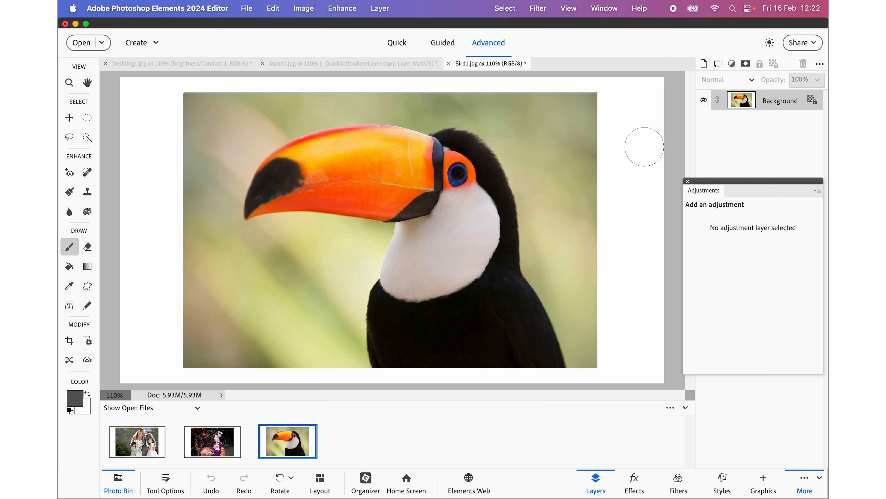
left_click(398, 48)
scroll(766, 334, "down", 10)
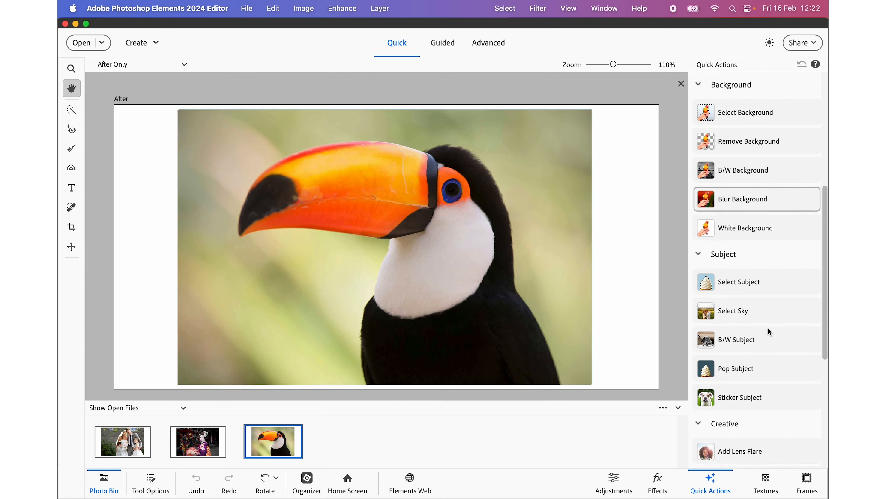
left_click(739, 337)
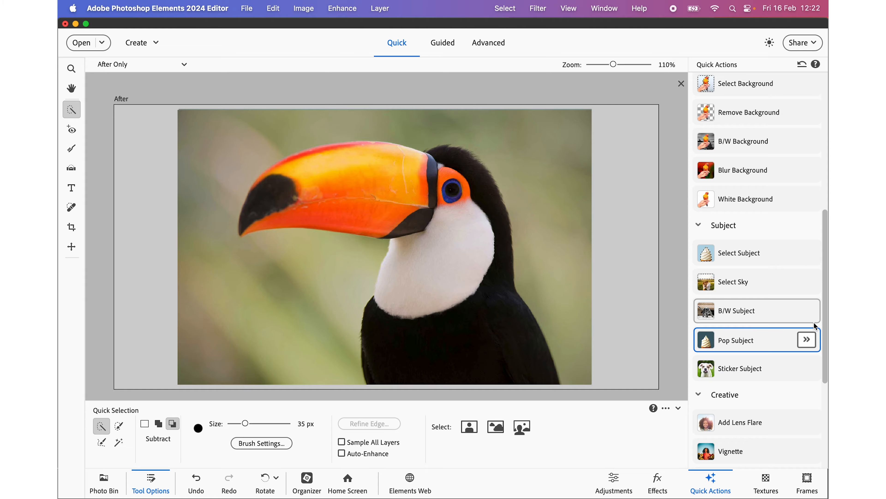
left_click(808, 339)
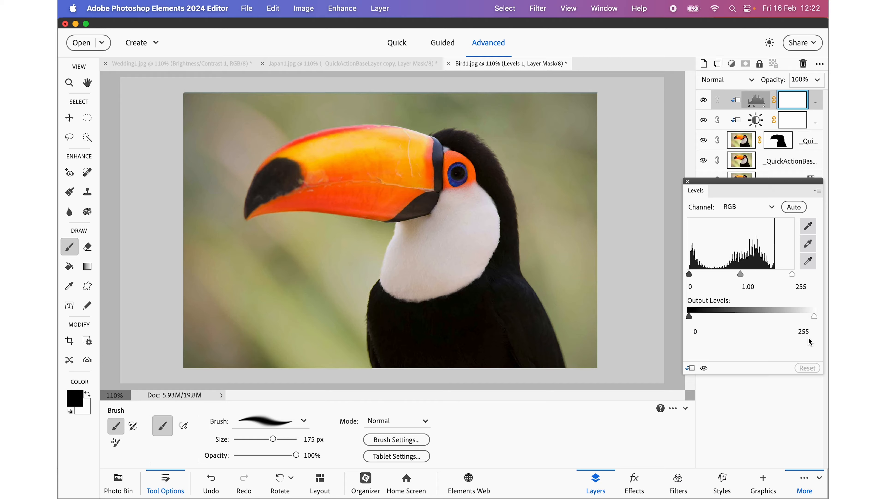
left_click(688, 181)
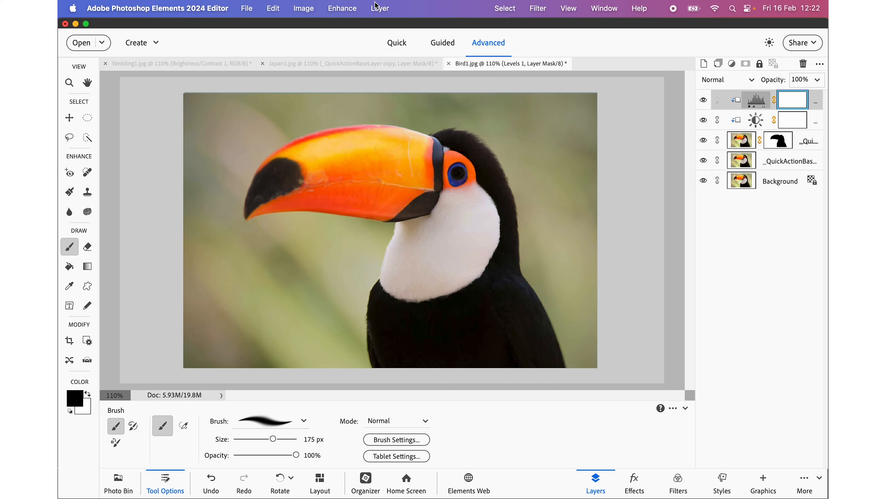
Step: Add a Hue/Saturation adjustment layer above the toucan's Levels layer and clip it to the layers below
left_click(381, 10)
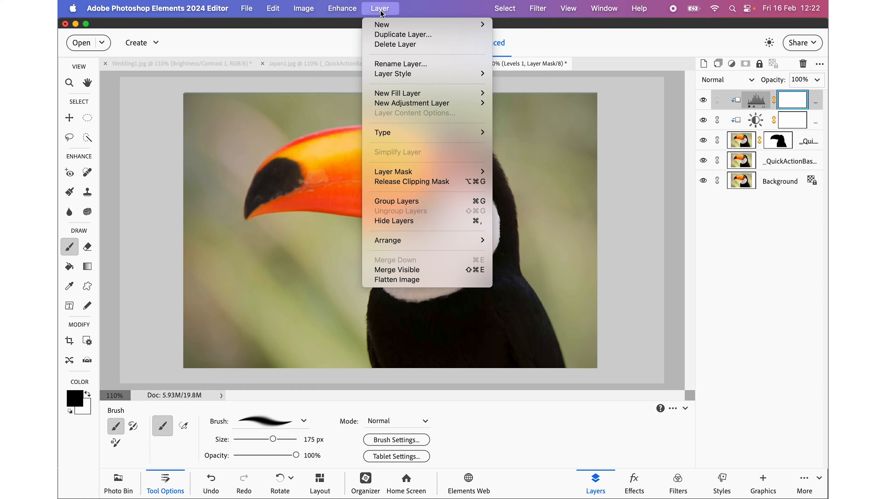
mouse_move(403, 104)
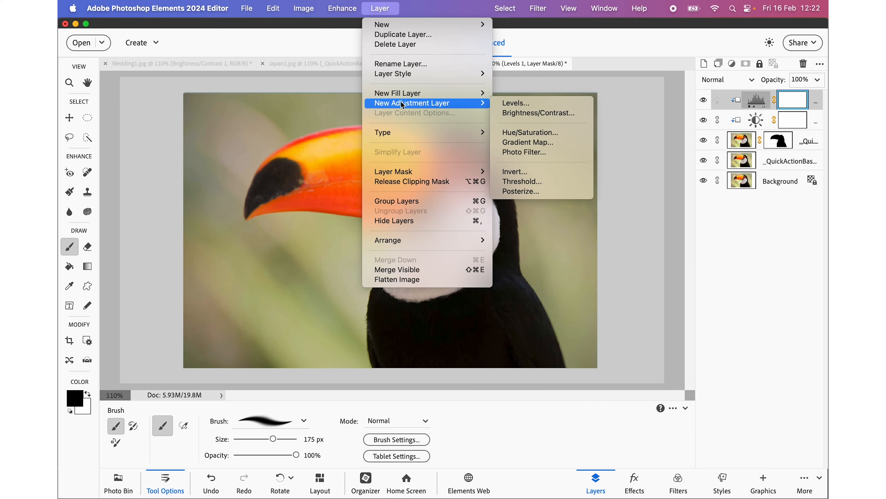
left_click(515, 133)
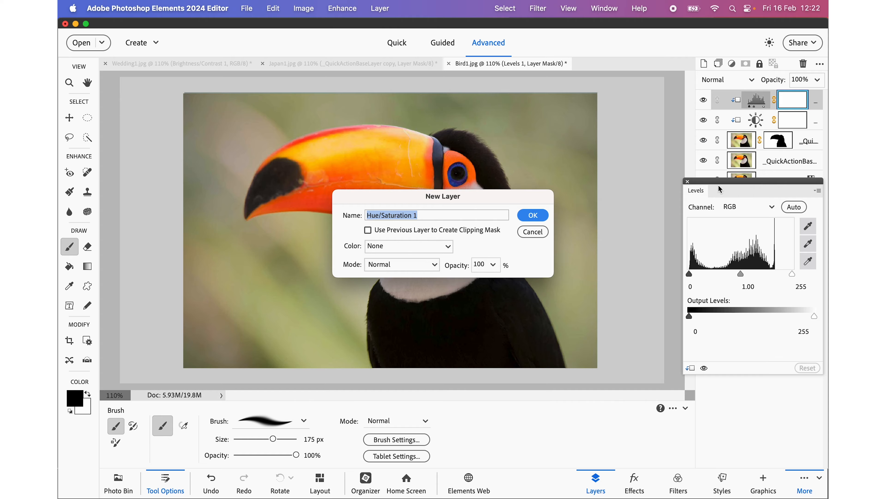
left_click(686, 181)
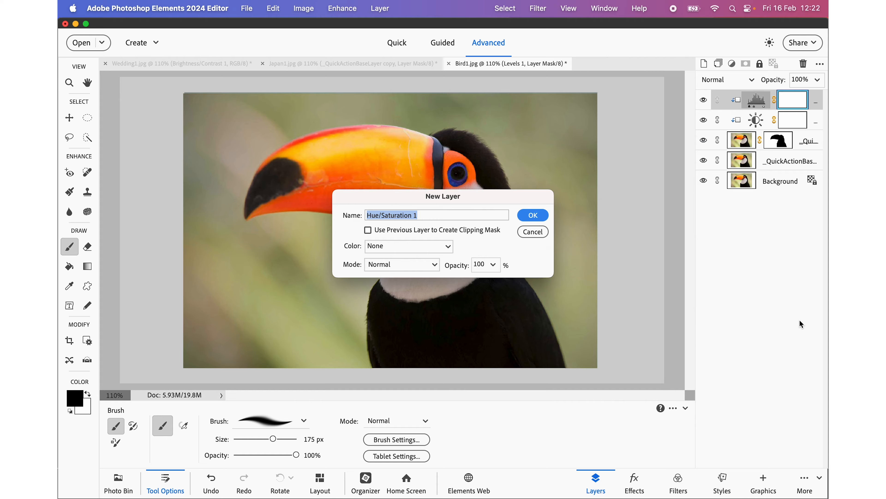
left_click(534, 215)
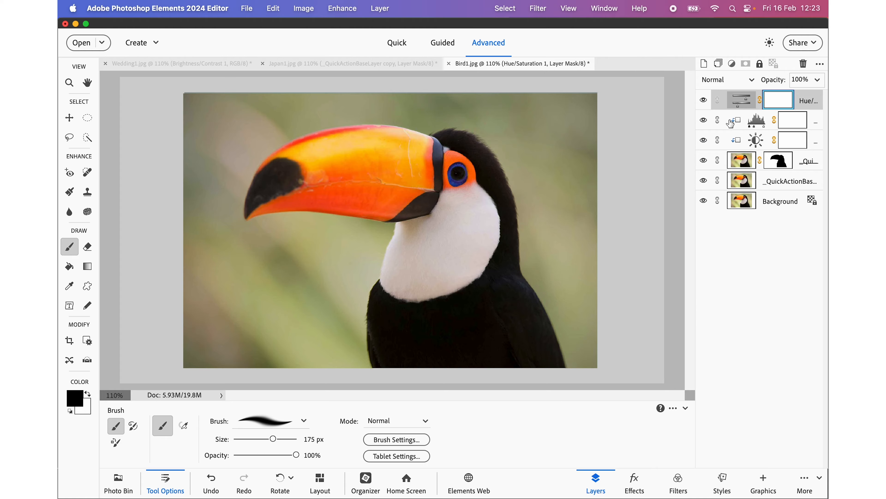
left_click(722, 105, "alt")
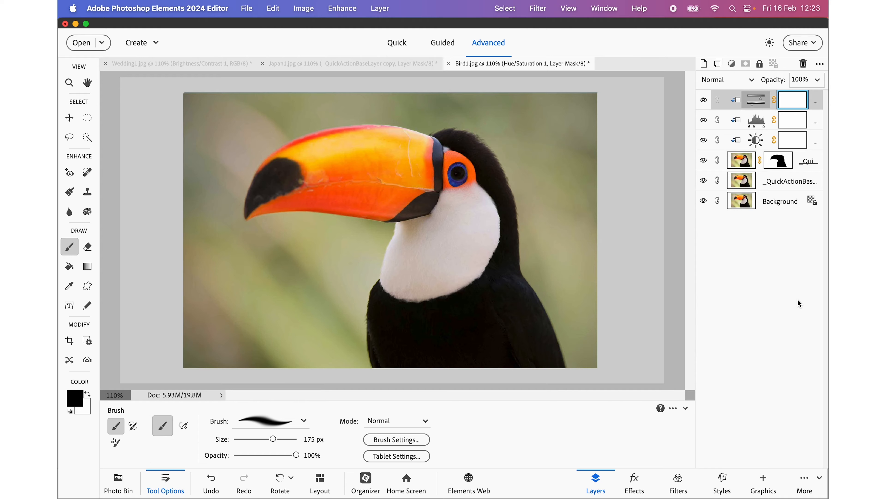
Step: Shift the Hue/Saturation adjustment layer's hue to +116 on the Master channel and close its settings
double_click(754, 109)
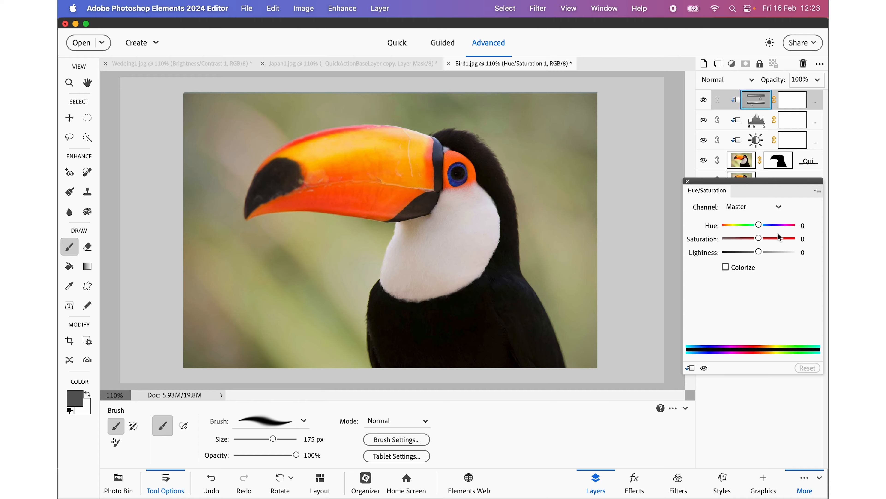
left_click_drag(760, 226, 786, 237)
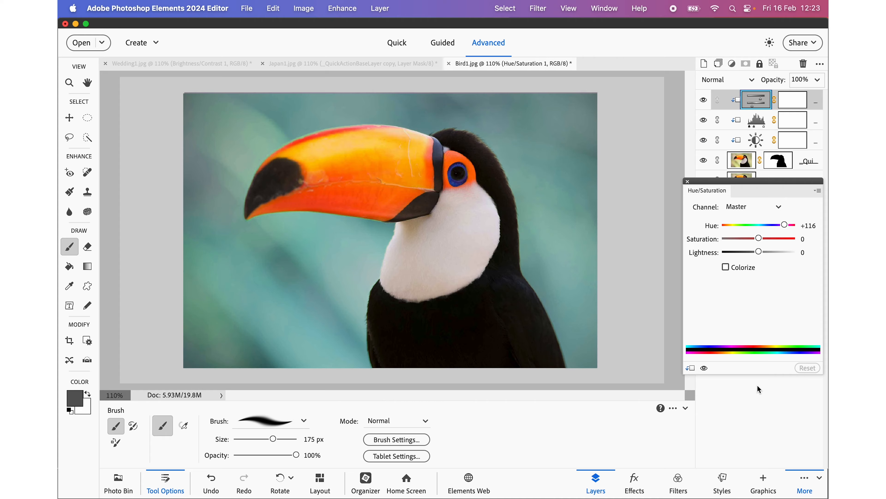
left_click(687, 182)
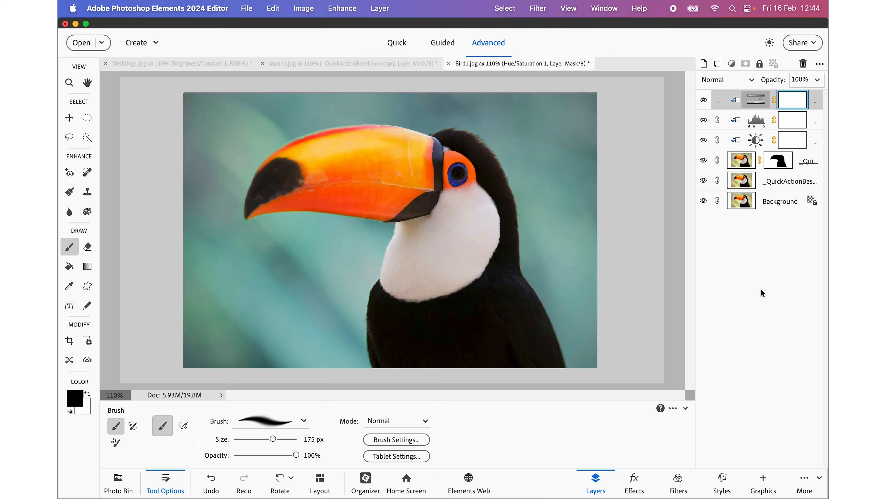
Step: Flatten the toucan image into a single background and duplicate it as a new layer
left_click(382, 11)
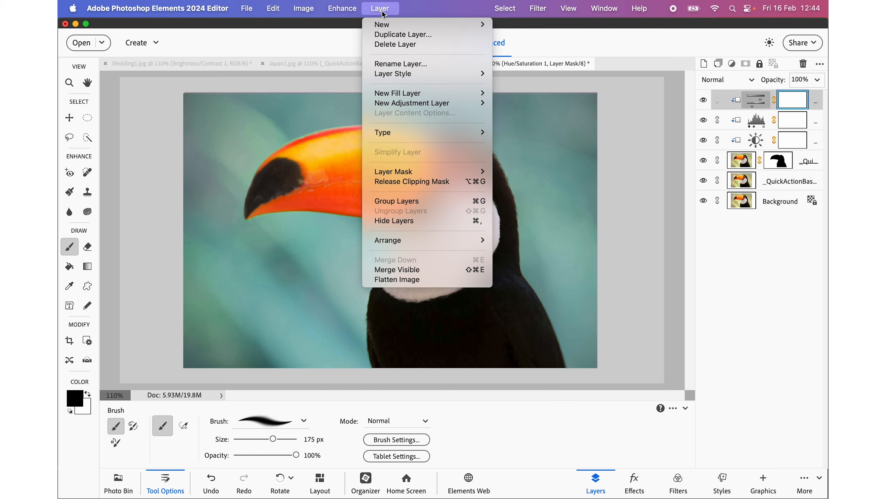
left_click(398, 280)
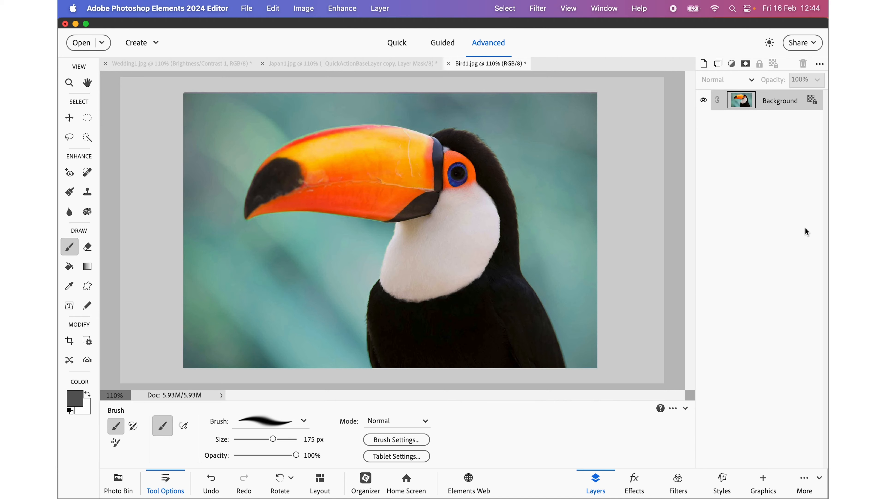
key("super+j")
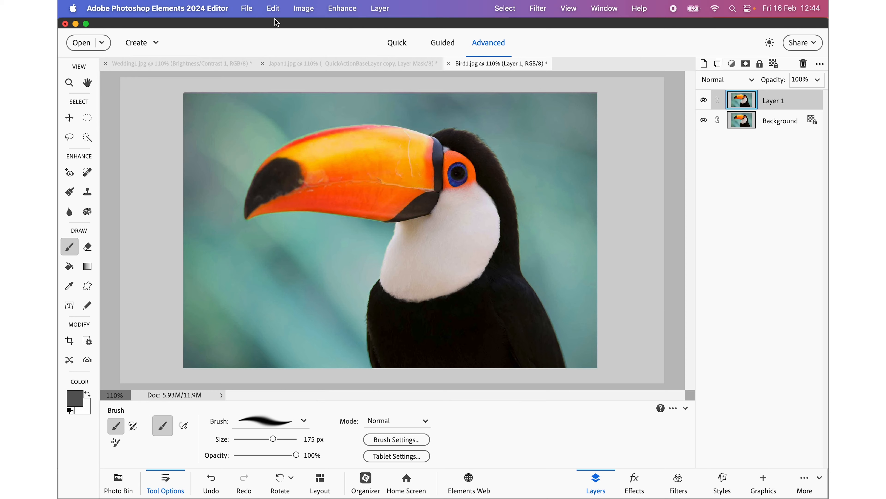
Step: Sharpen the duplicated toucan layer with Adjust Sharpness at 362% amount and 1.0 px radius, removing Gaussian Blur
left_click(336, 9)
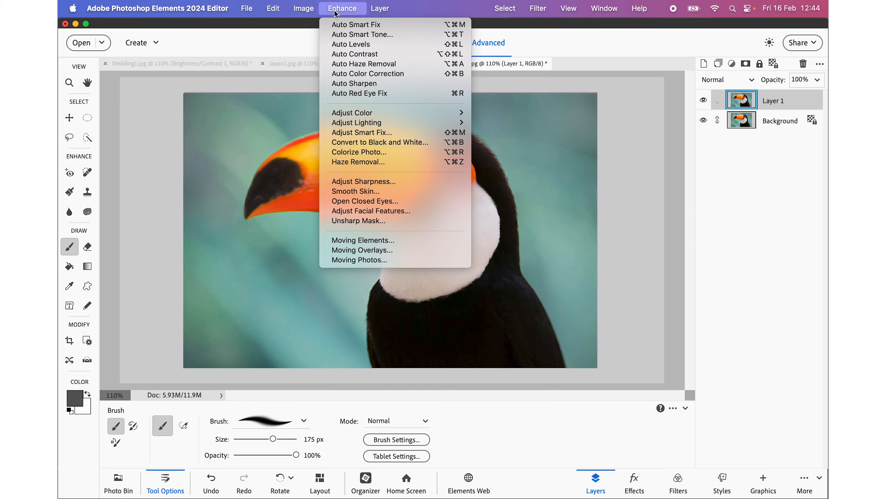
left_click(349, 221)
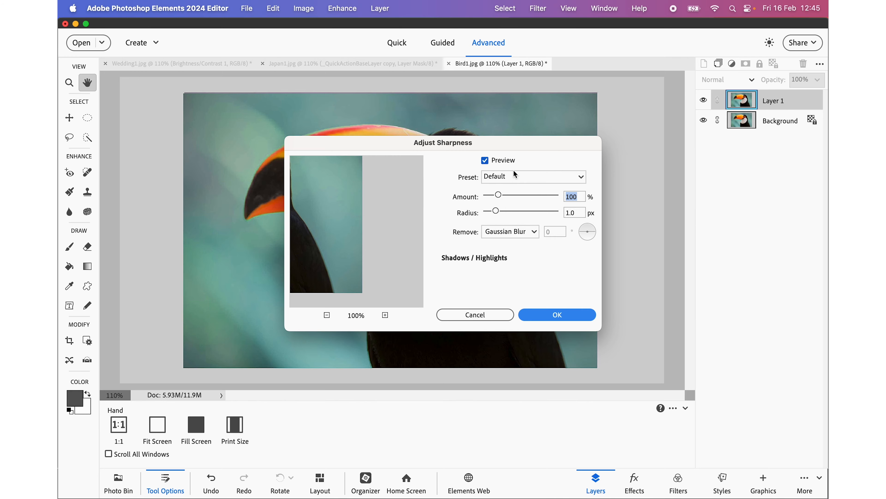
left_click_drag(518, 143, 735, 208)
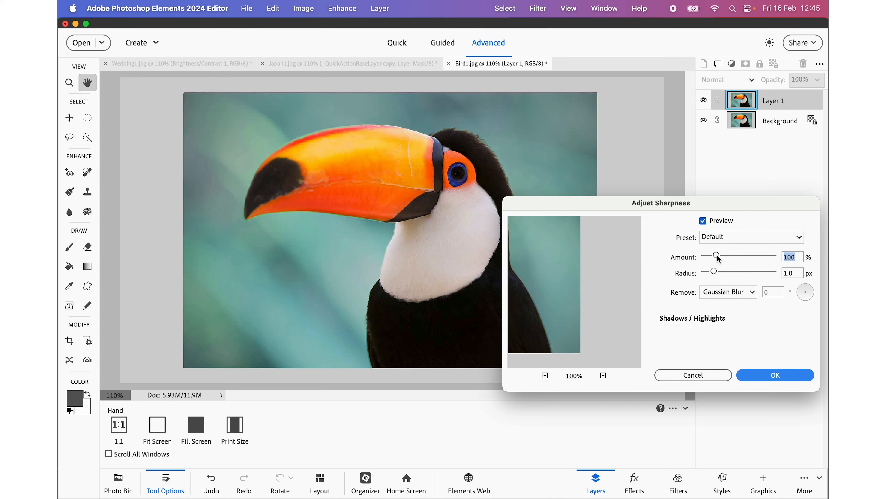
left_click_drag(718, 257, 758, 259)
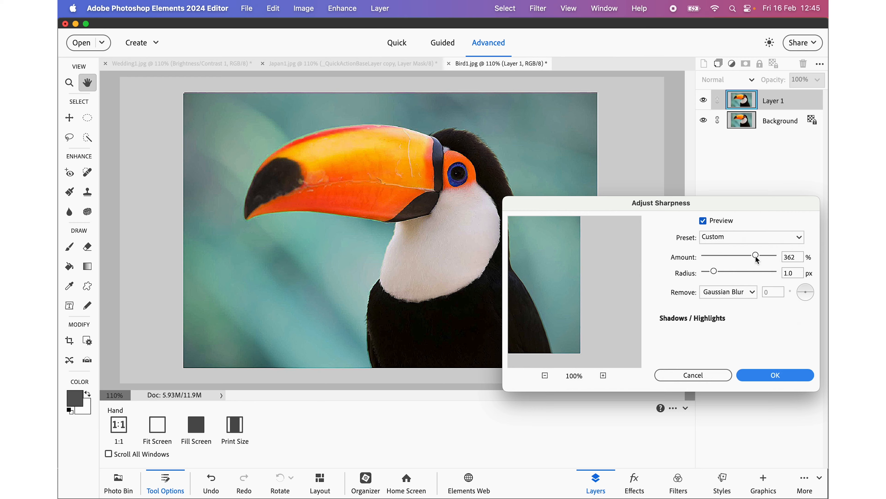
left_click(778, 374)
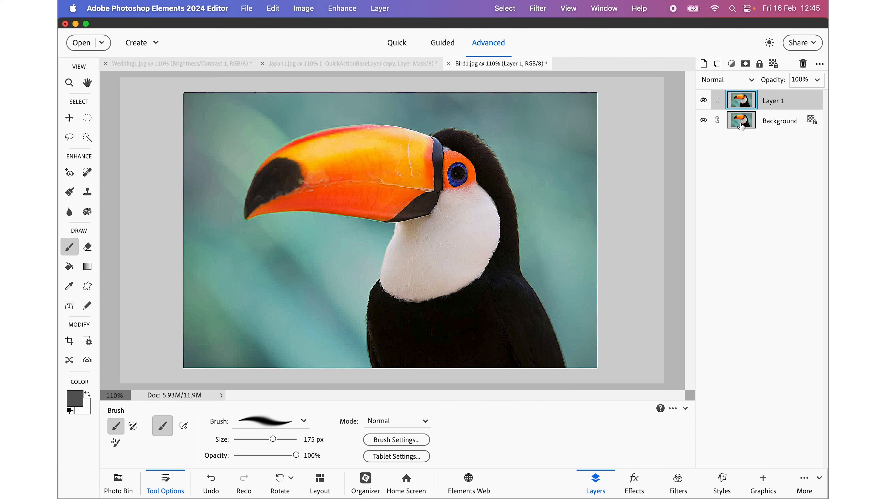
Step: Add a black layer mask to the sharpened layer and paint the toucan's eye in white with a 100 px brush
left_click(746, 65)
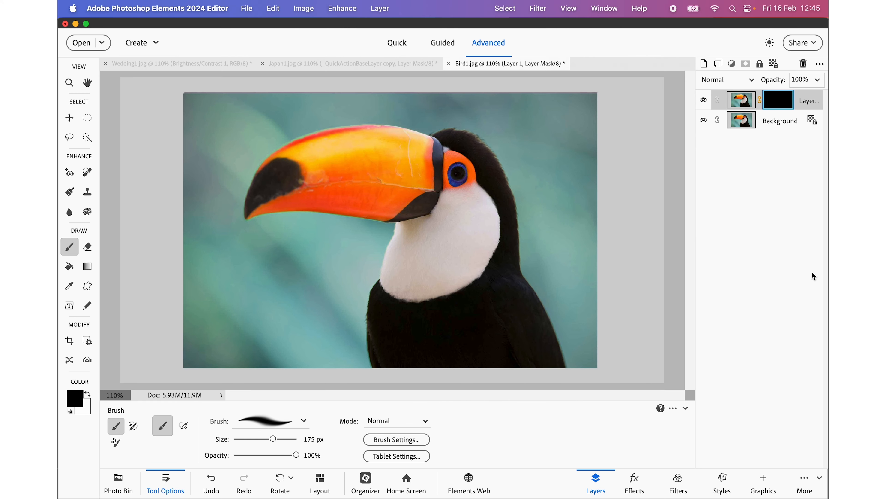
left_click(88, 392)
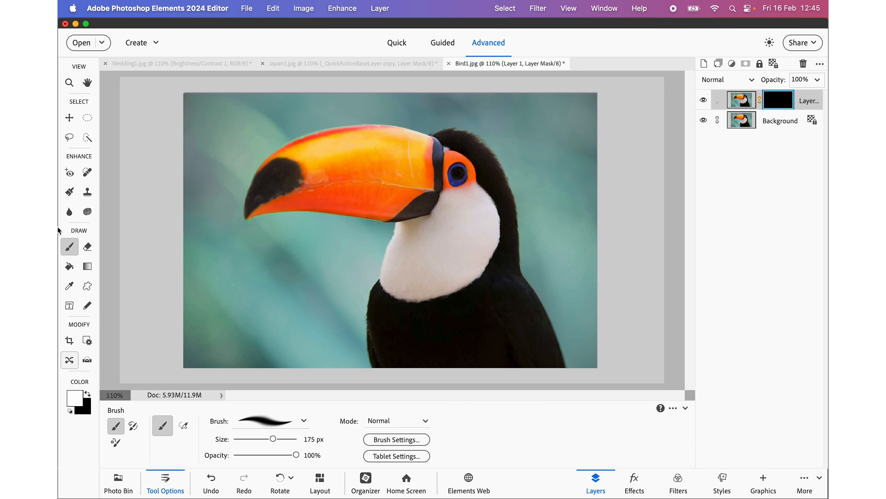
left_click(460, 174)
key("bracketleft")
key("bracketleft")
key("bracketleft")
left_click(458, 173)
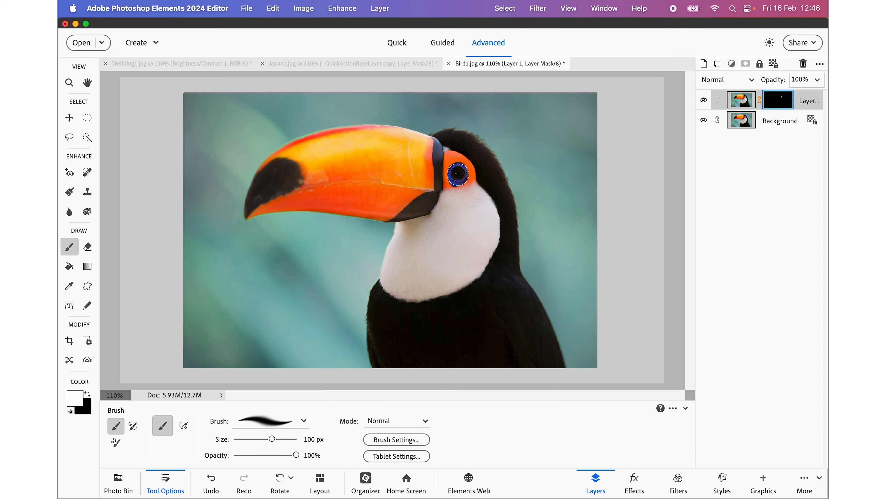